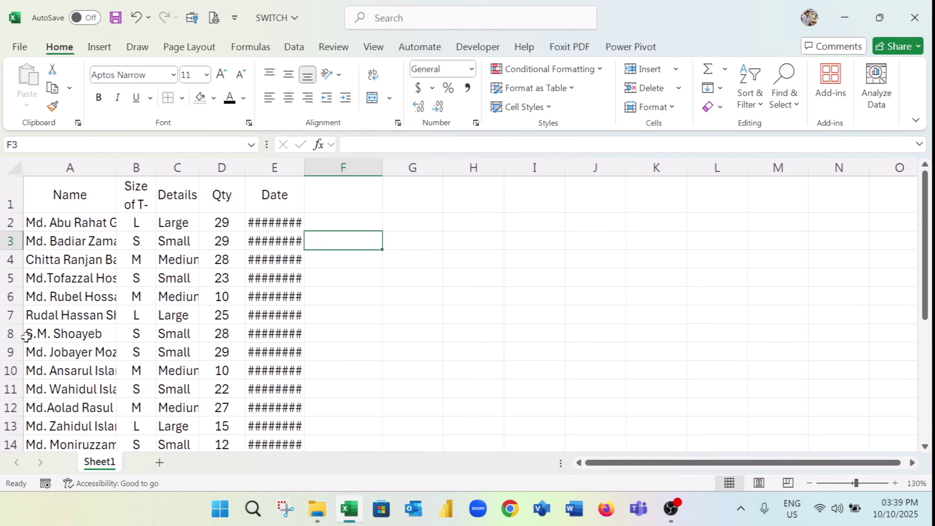
key(ctrl+Home)
scroll(280, 244, down, 4)
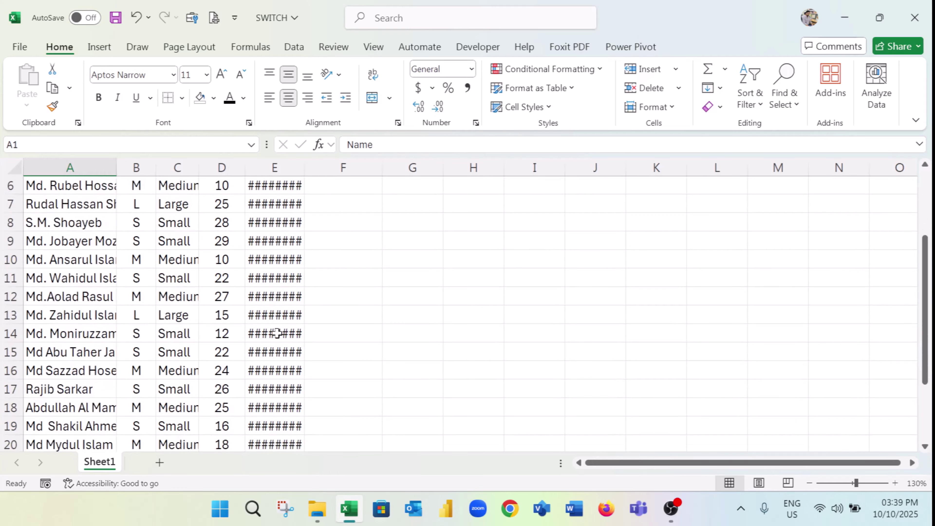
scroll(263, 439, up, 4)
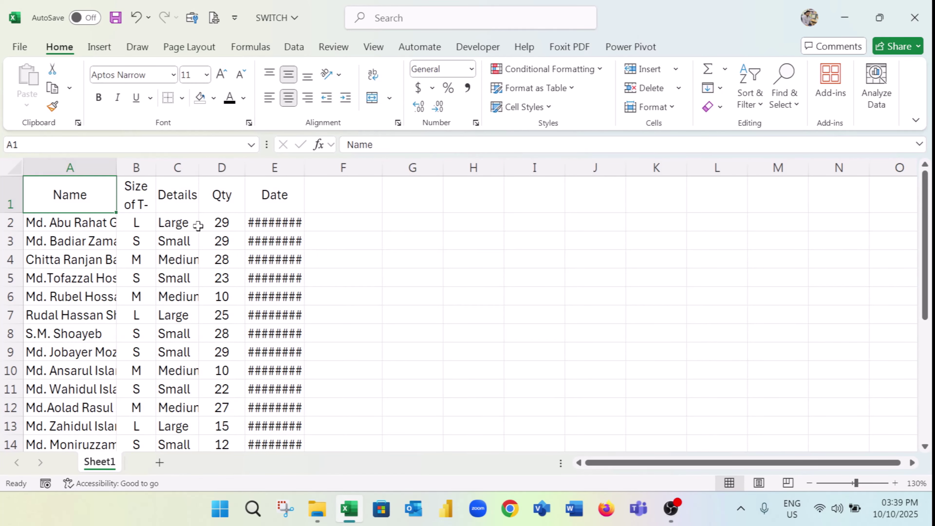
drag(85, 197, 281, 384)
scroll(281, 385, up, 4)
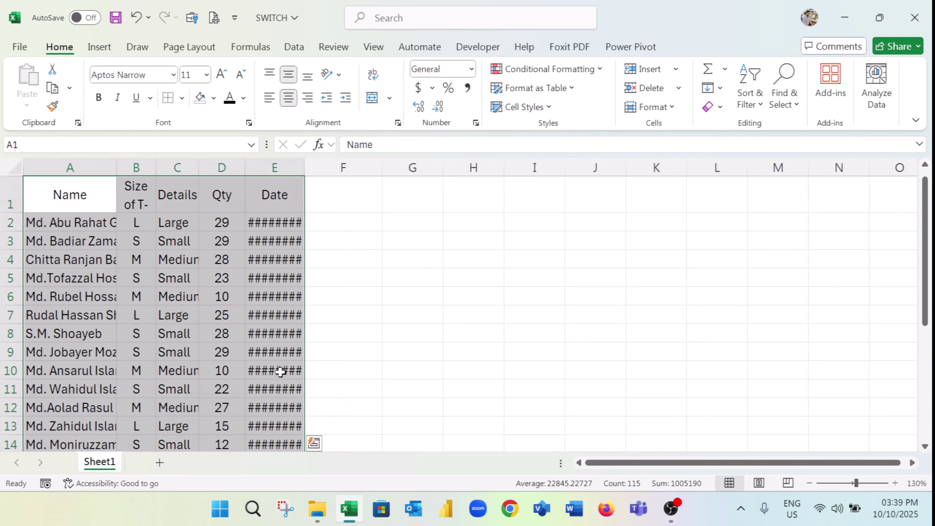
click(428, 261)
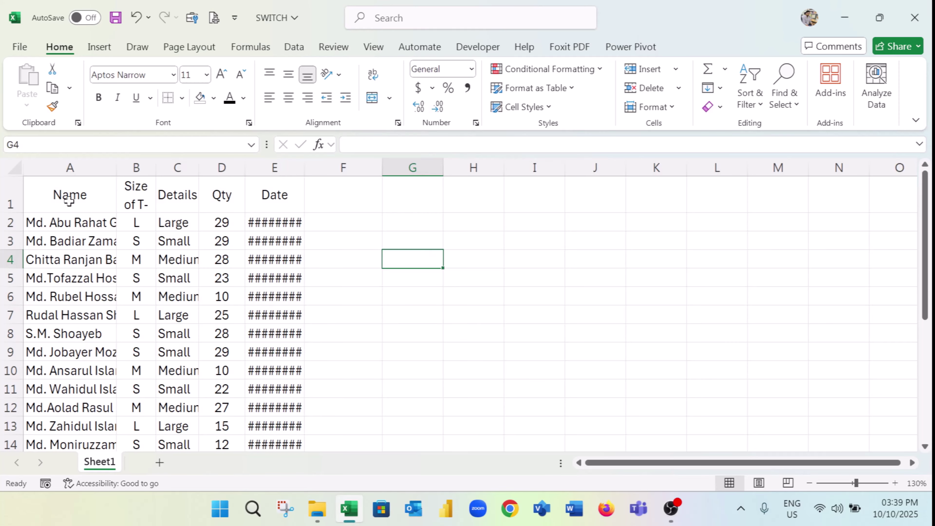
AutoFit the widths of columns A through E so the names, headings and dates fit in full.
click(75, 168)
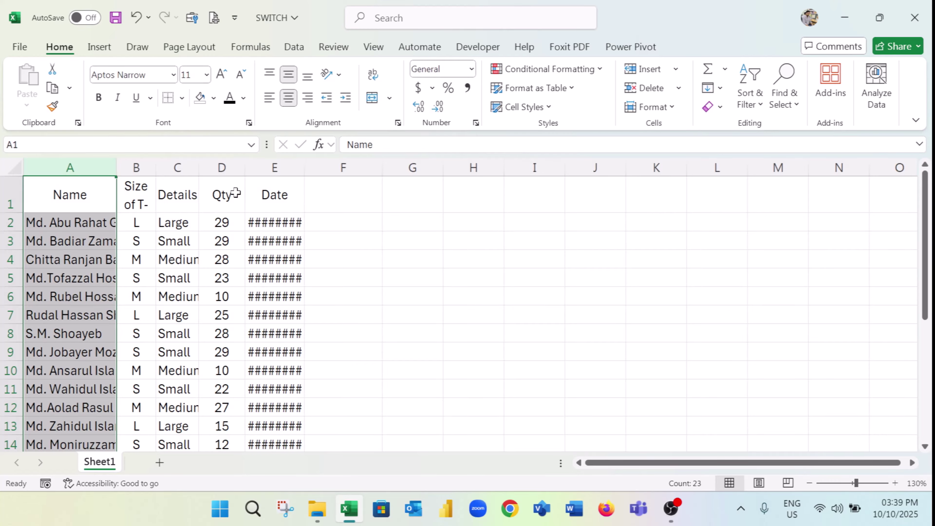
click(69, 169)
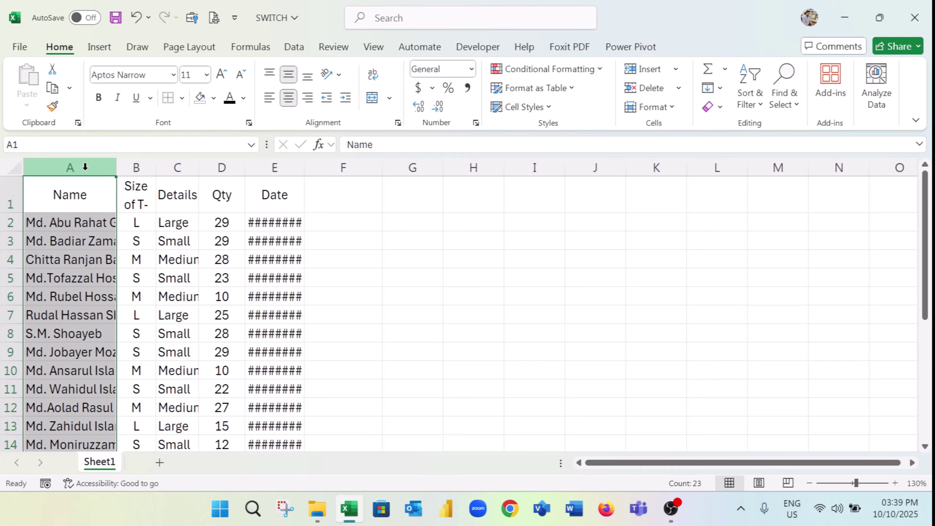
double_click(114, 167)
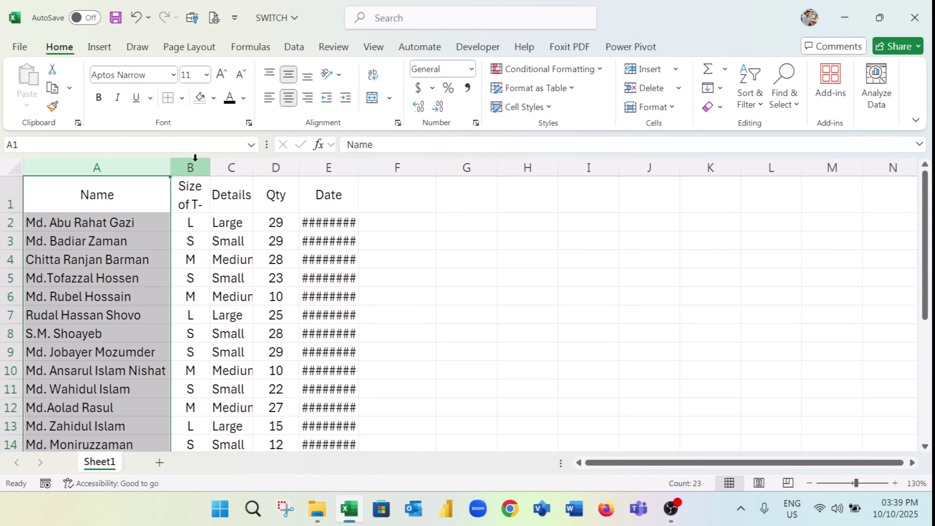
click(198, 168)
double_click(210, 168)
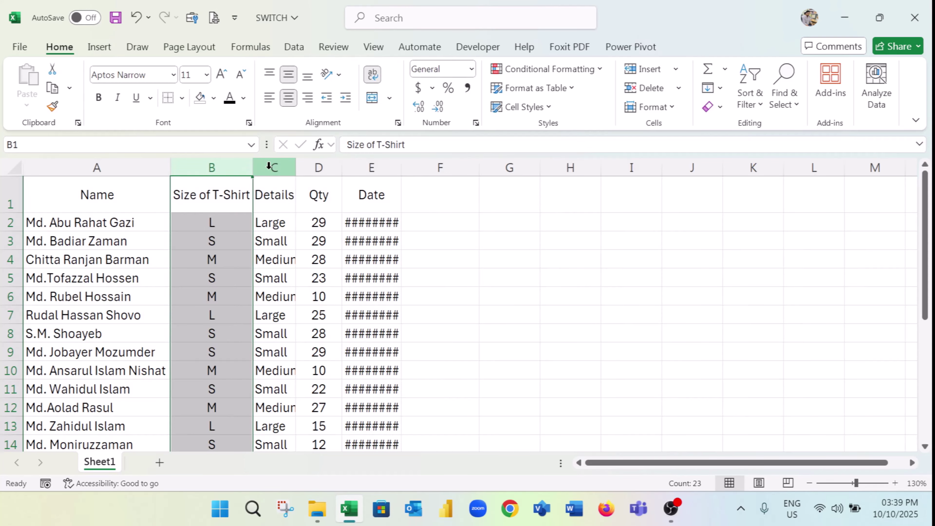
drag(269, 167, 348, 171)
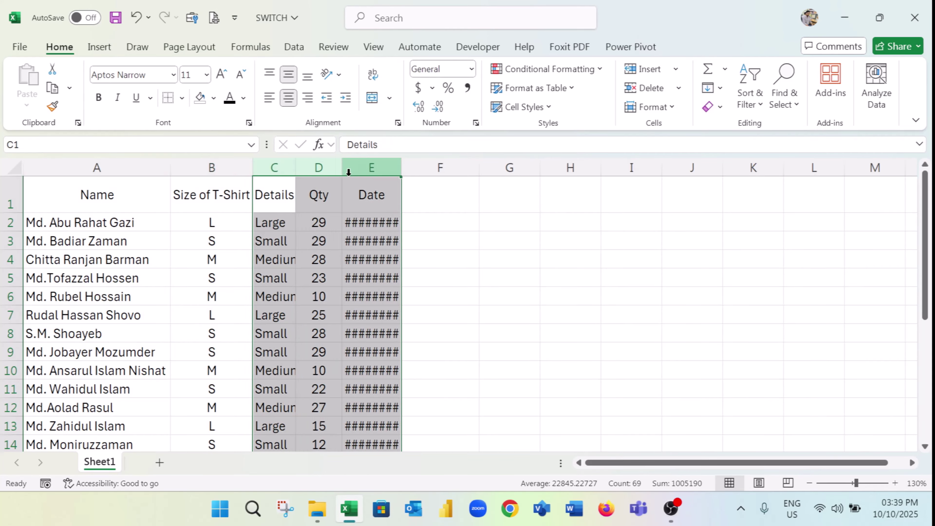
double_click(339, 166)
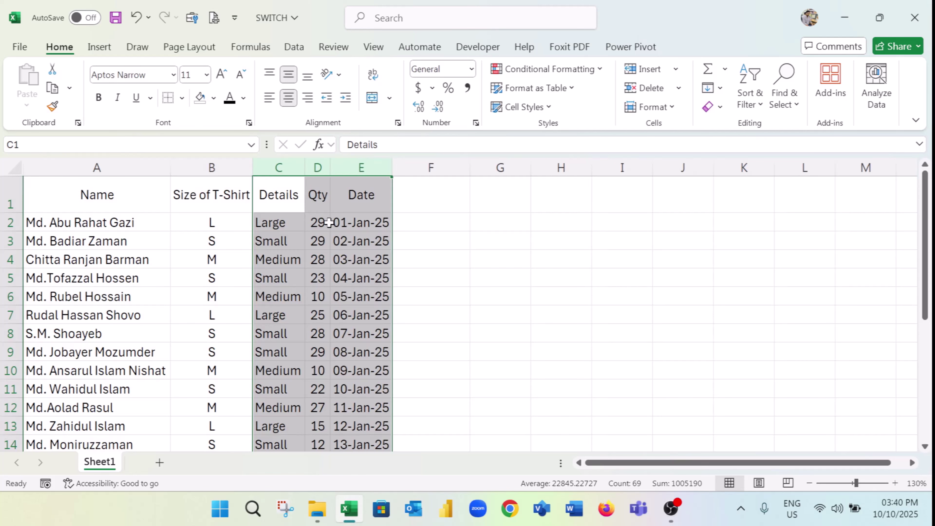
click(328, 220)
mouse_move(309, 169)
mouse_down()
mouse_move(344, 161)
mouse_move(315, 165)
mouse_up()
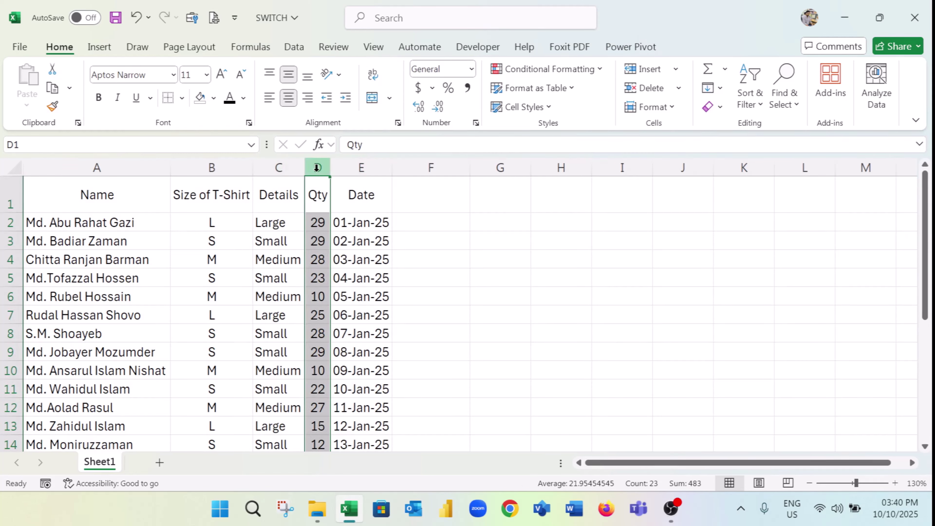
click(206, 241)
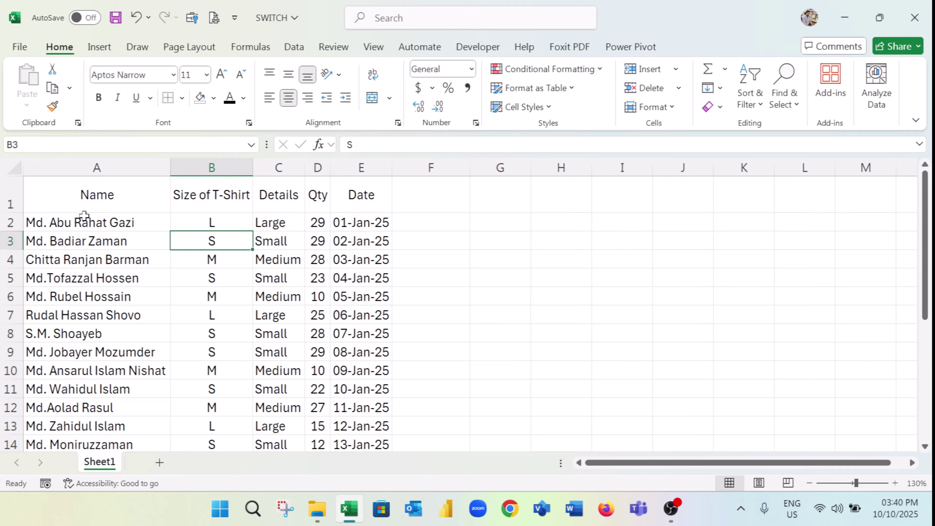
click(104, 192)
shift+click(350, 208)
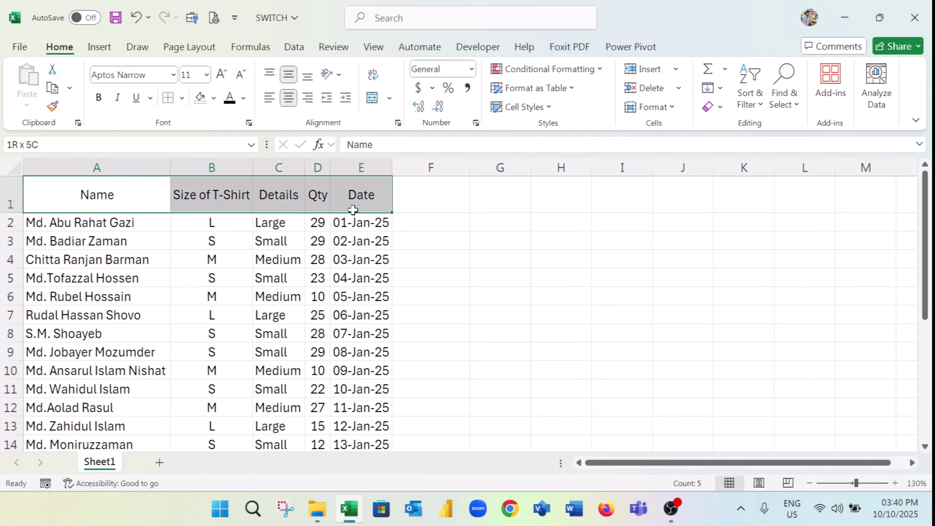
click(104, 202)
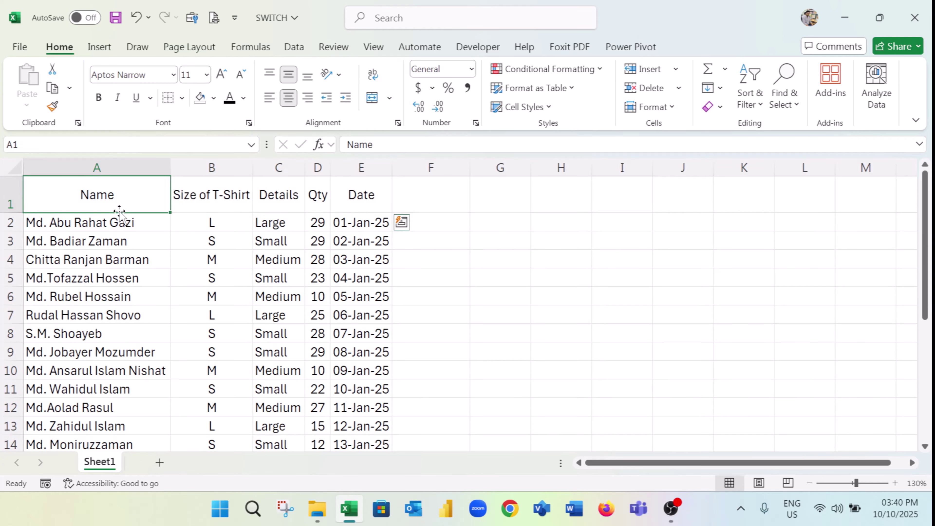
drag(115, 196, 385, 409)
scroll(408, 284, up, 4)
click(260, 235)
Format the range A1:E23 as a table with headers, using the Light style with a black header row and plain white rows.
click(100, 186)
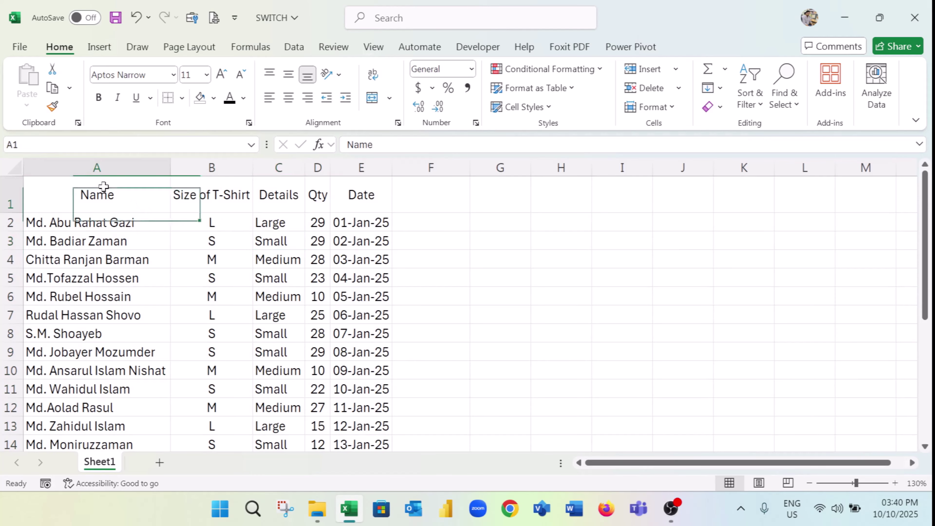
scroll(383, 341, down, 3)
scroll(383, 340, down, 2)
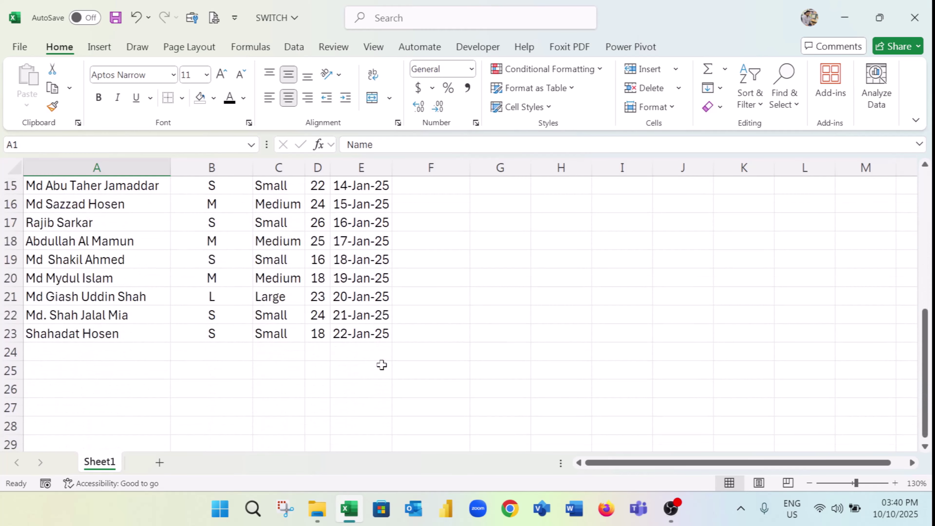
shift+click(368, 334)
scroll(298, 333, up, 5)
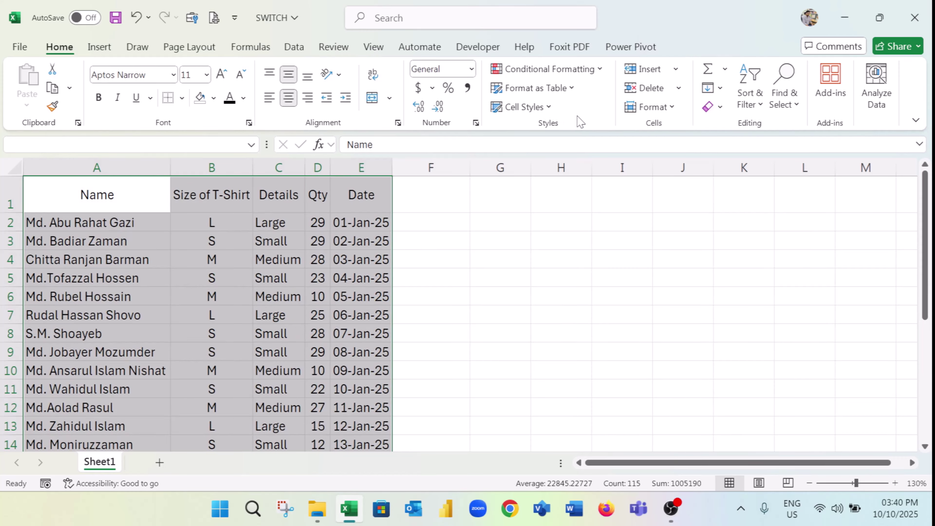
click(573, 88)
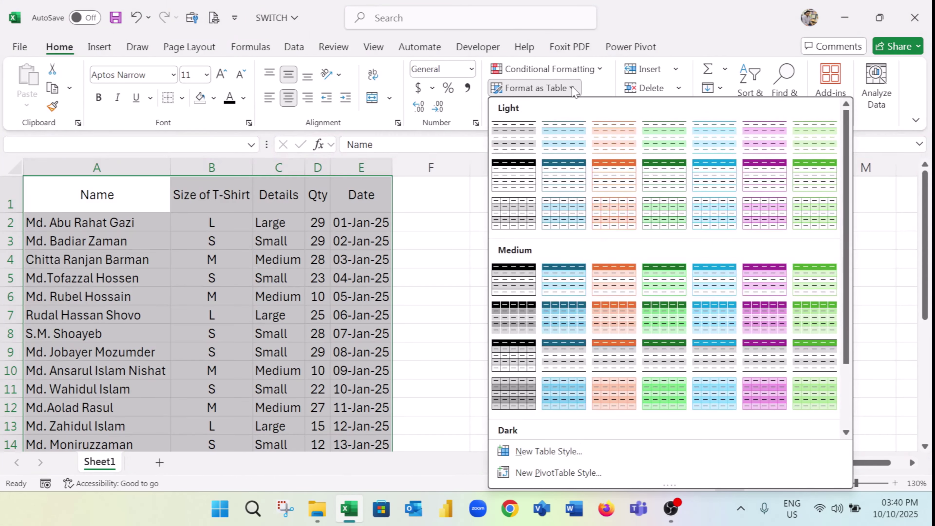
scroll(618, 176, down, 2)
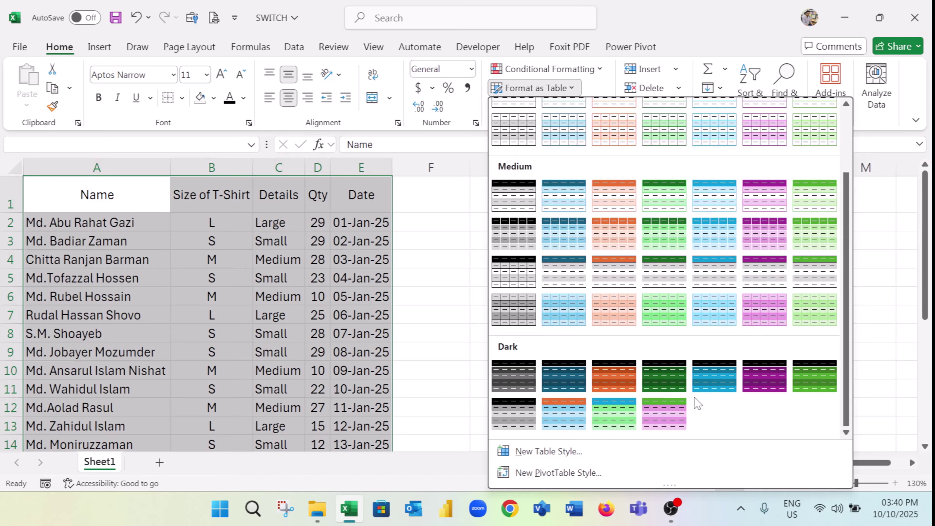
scroll(697, 404, up, 2)
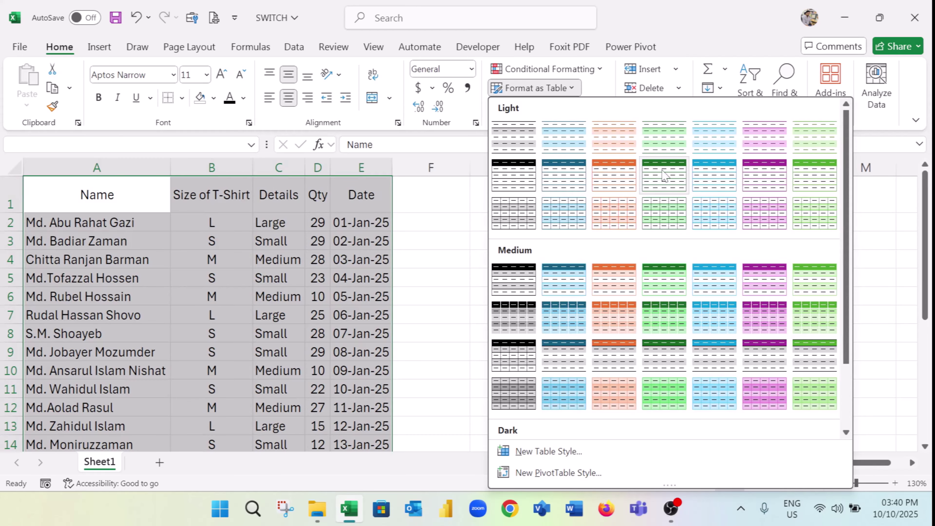
click(524, 171)
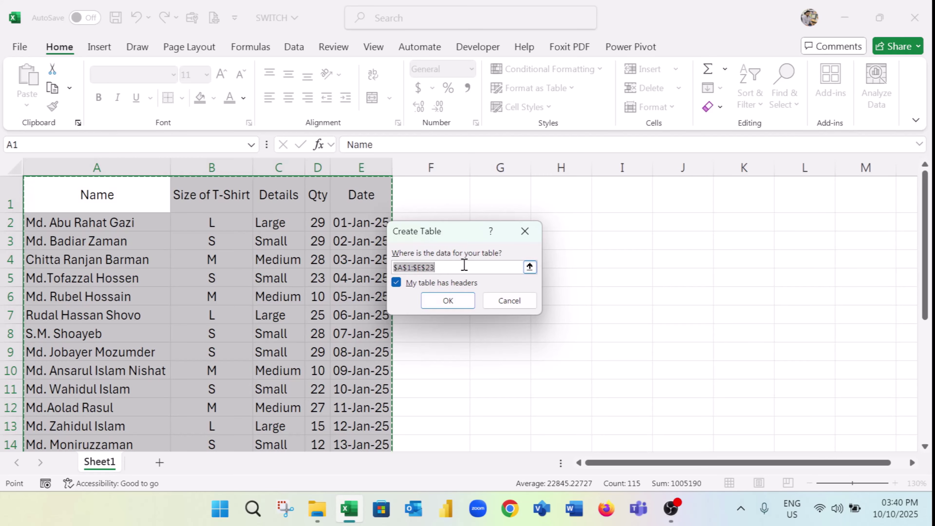
drag(464, 266, 401, 265)
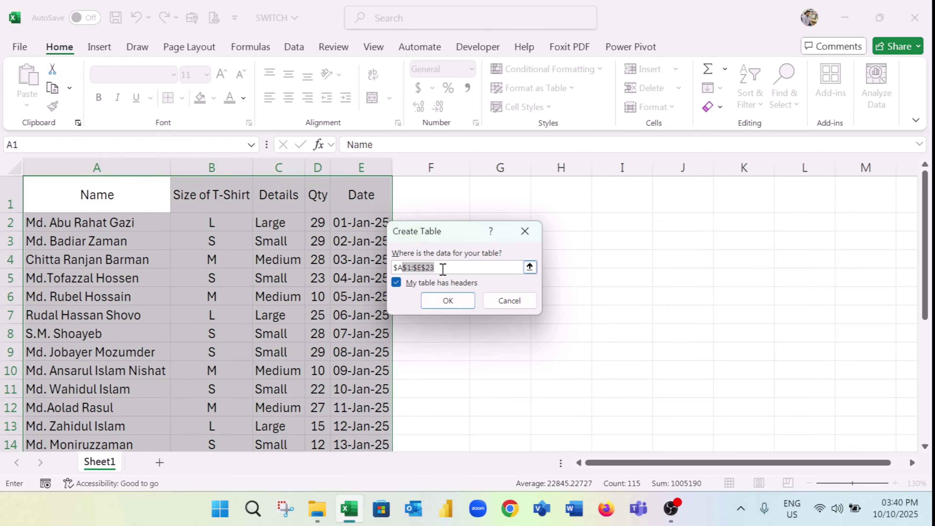
click(449, 301)
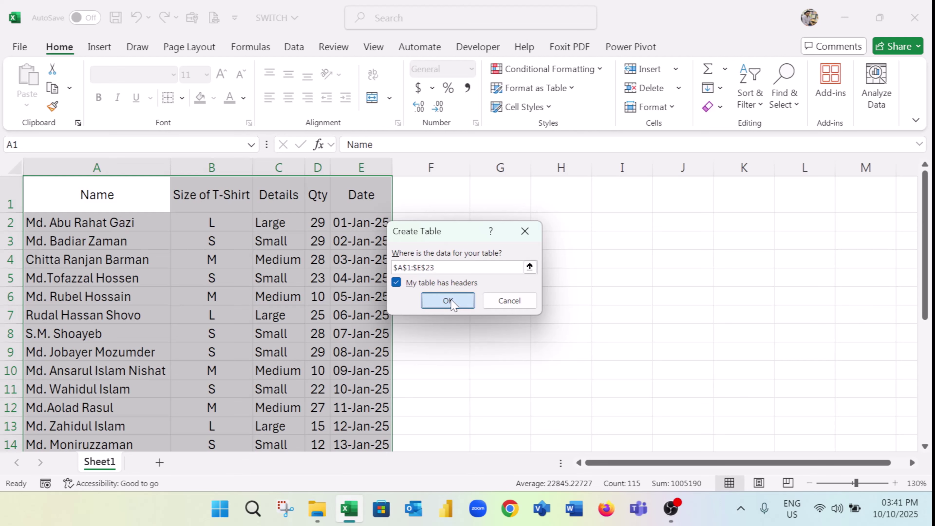
click(241, 260)
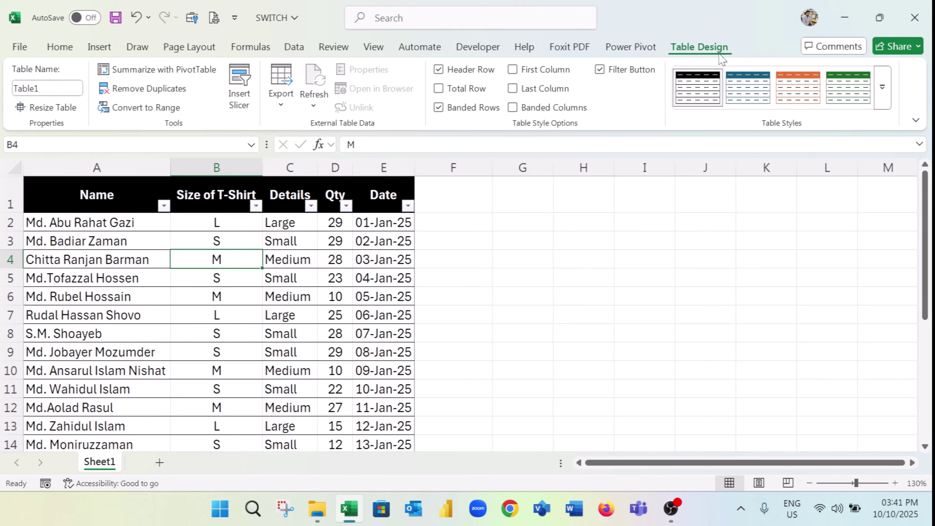
click(218, 242)
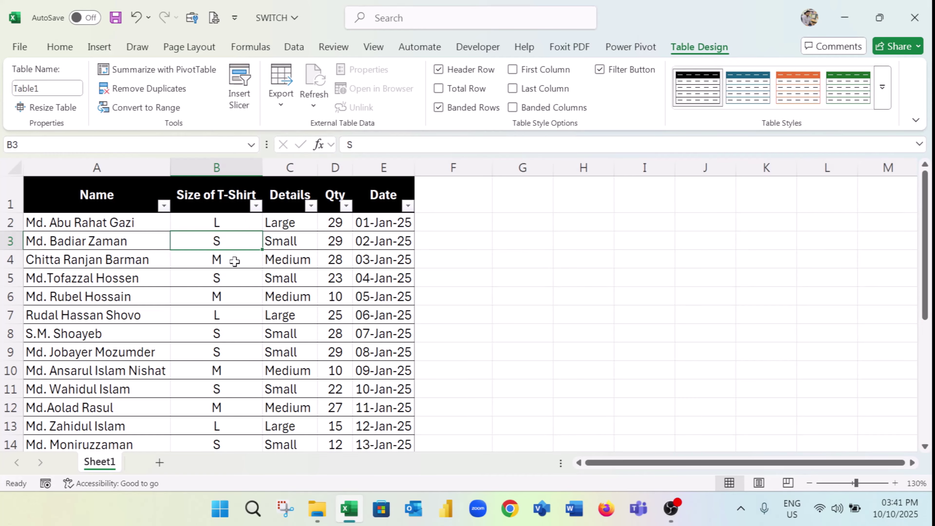
click(574, 258)
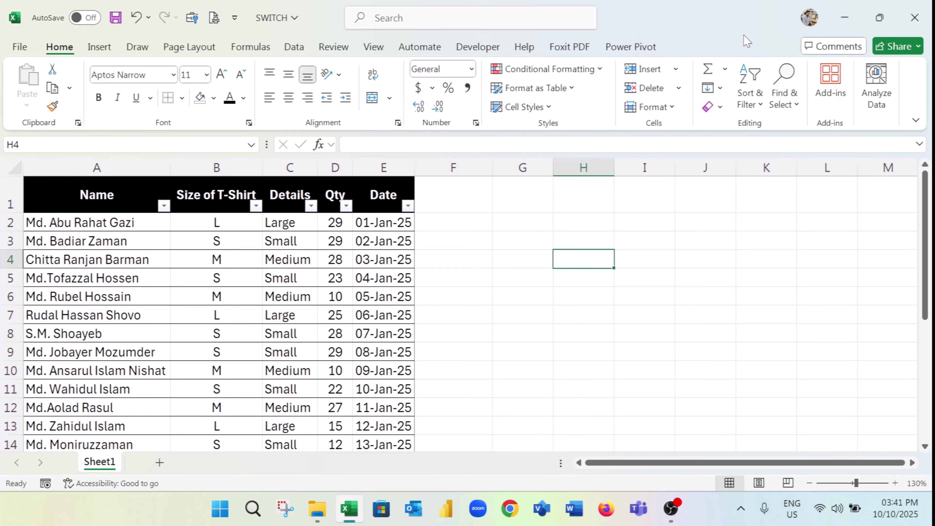
click(256, 259)
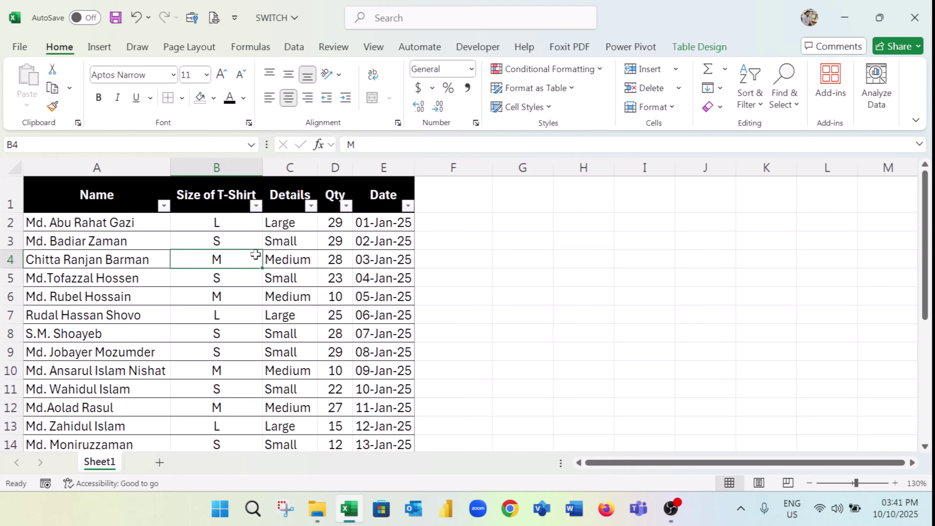
click(339, 258)
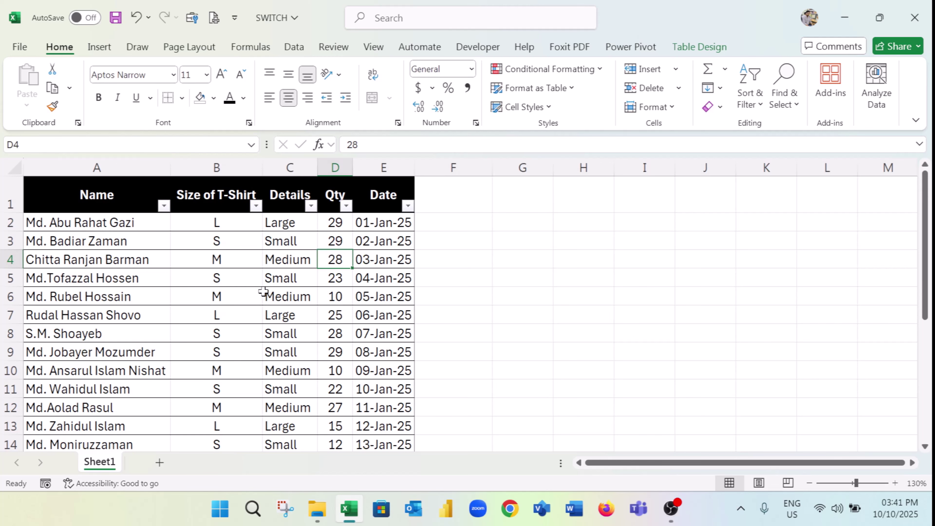
Preview the Light, Medium and Dark table styles and apply Green, Table Style Medium 7 to the T-shirt table.
click(268, 276)
click(699, 46)
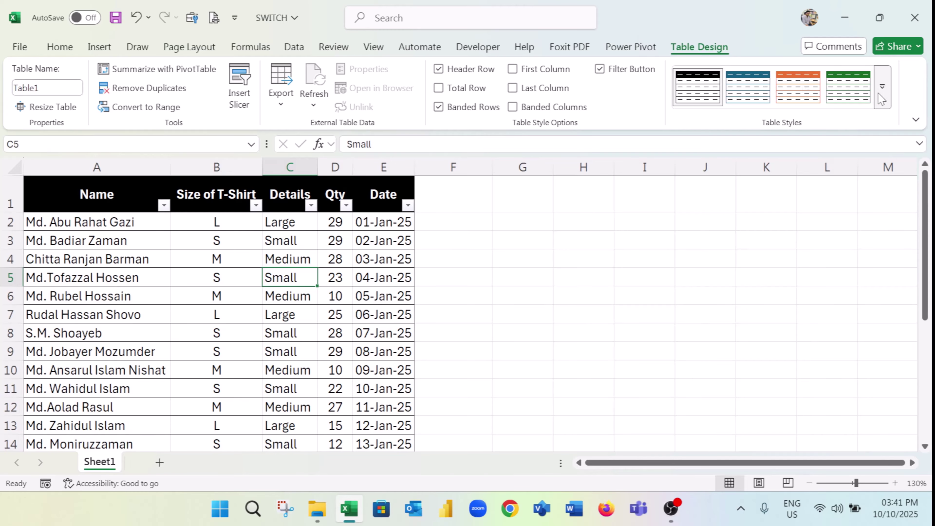
click(886, 92)
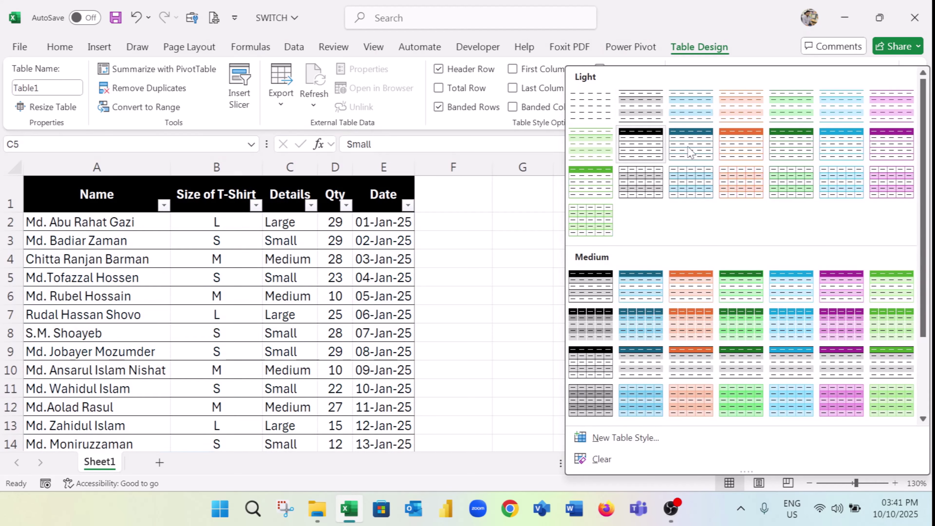
scroll(700, 257, down, 2)
scroll(727, 336, up, 2)
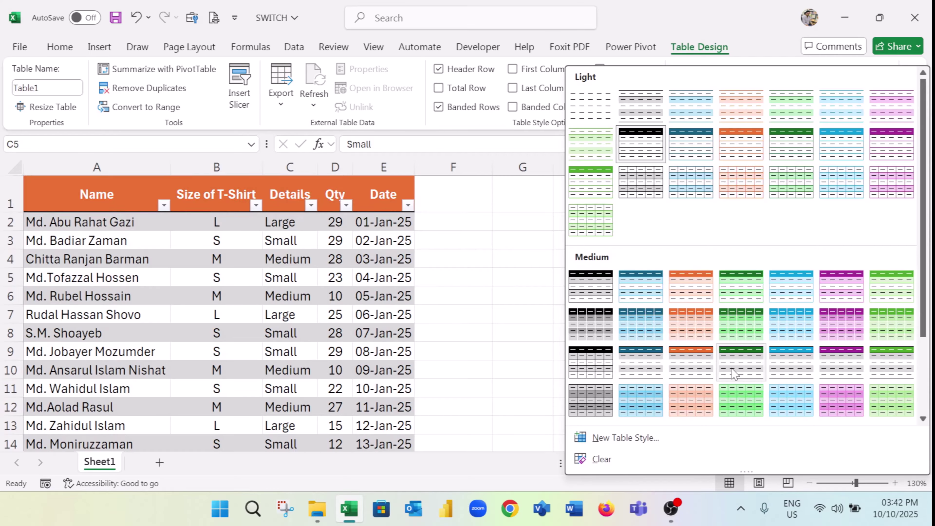
scroll(843, 365, down, 3)
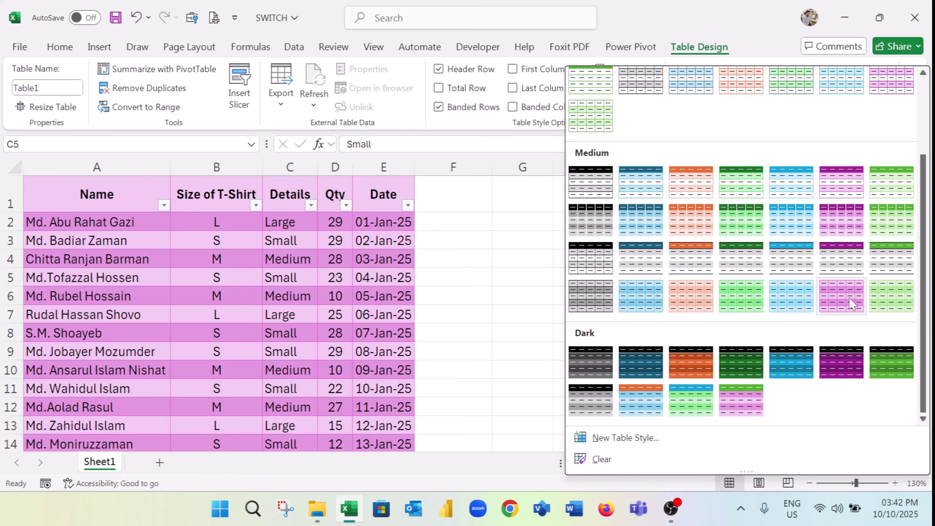
scroll(788, 261, up, 3)
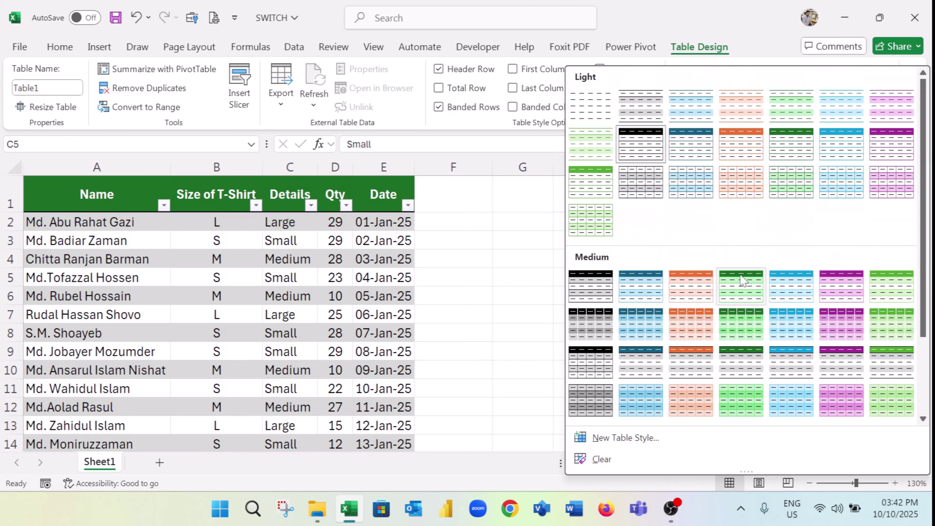
scroll(770, 304, down, 3)
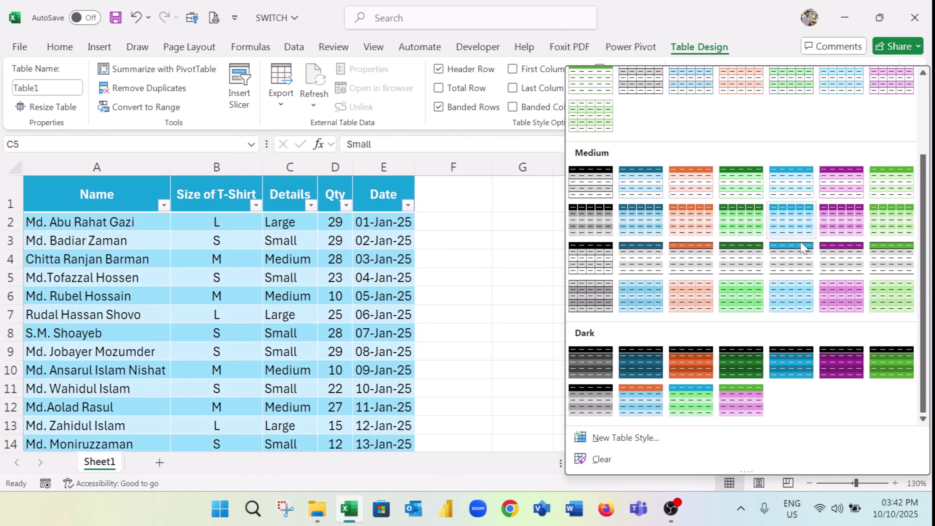
scroll(773, 258, up, 3)
scroll(773, 257, down, 3)
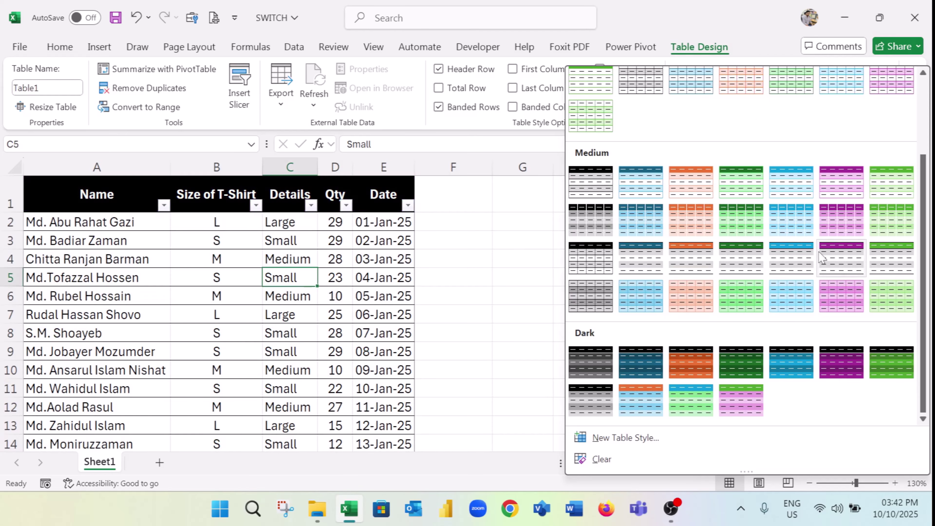
scroll(788, 256, up, 3)
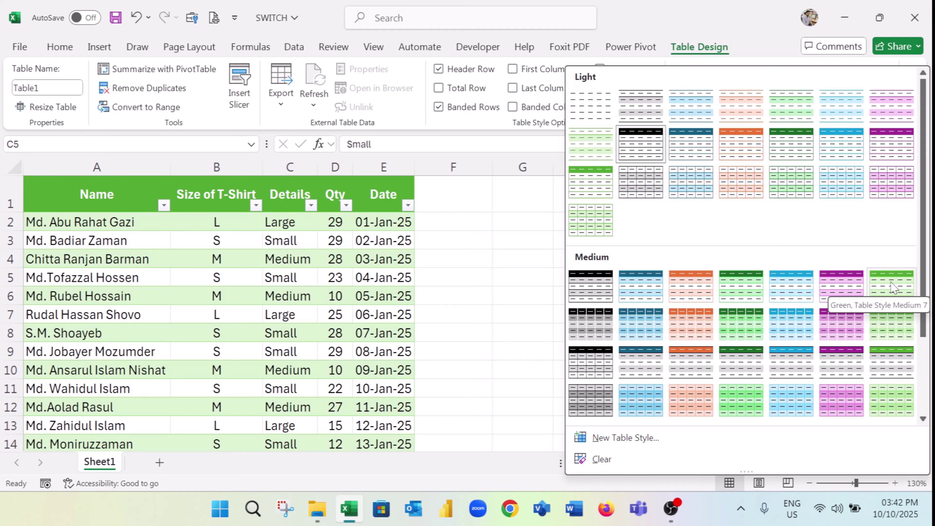
click(894, 287)
Review the restyled T-shirt table from its header row down through the last data row.
click(254, 218)
scroll(303, 298, down, 4)
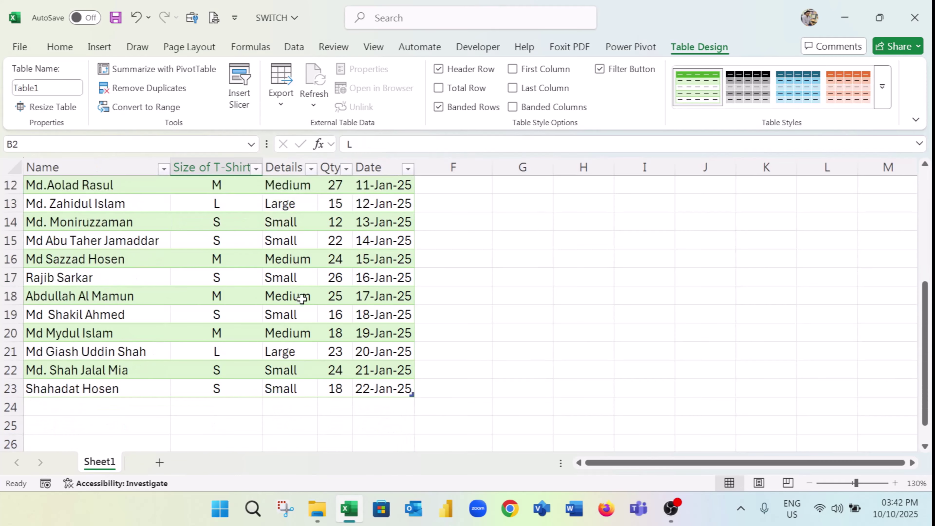
scroll(303, 302, up, 4)
click(269, 240)
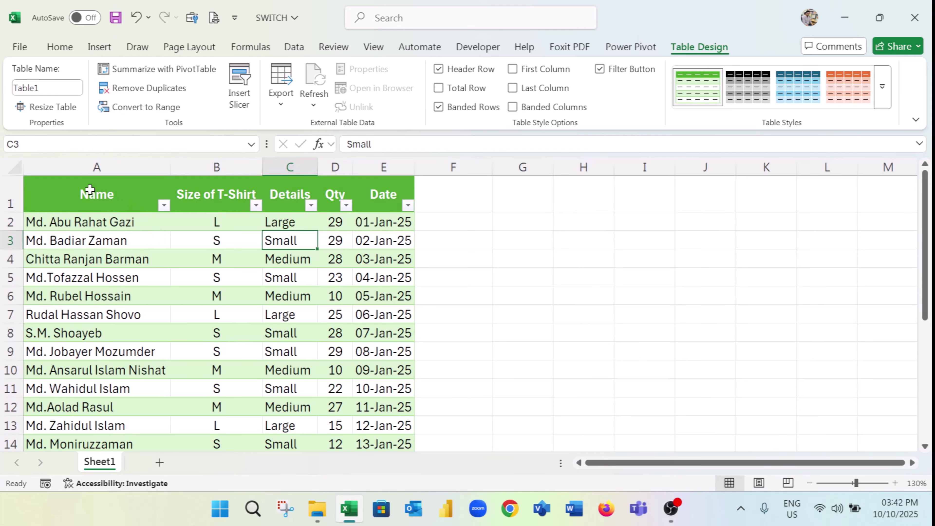
drag(89, 189, 397, 443)
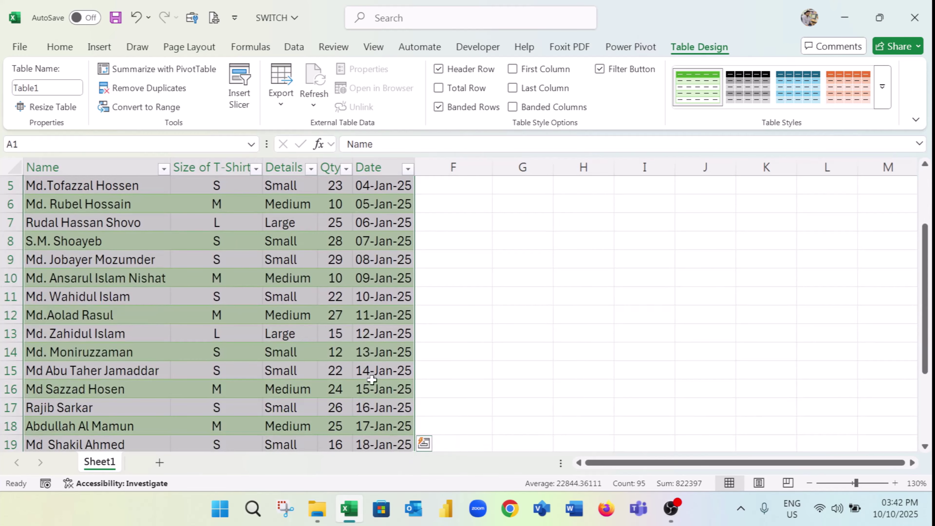
scroll(348, 246, up, 2)
click(296, 219)
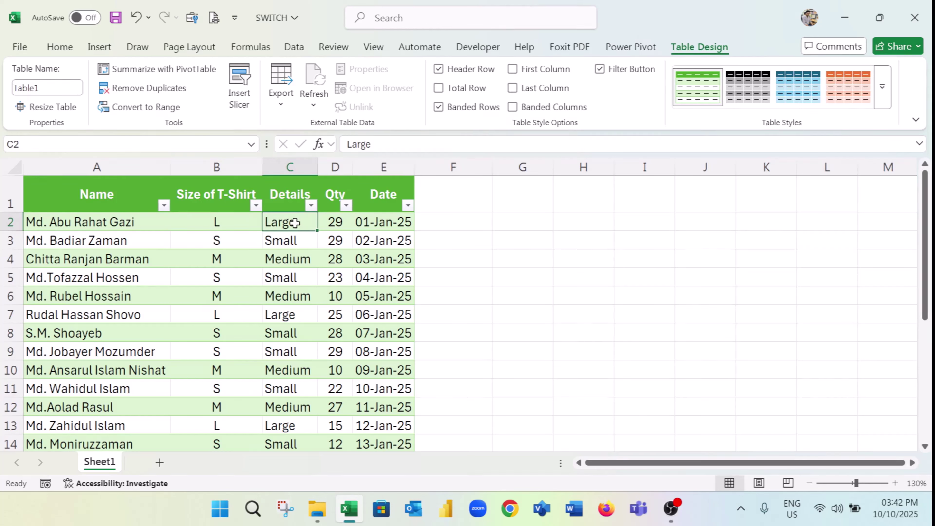
click(295, 241)
drag(294, 222, 292, 259)
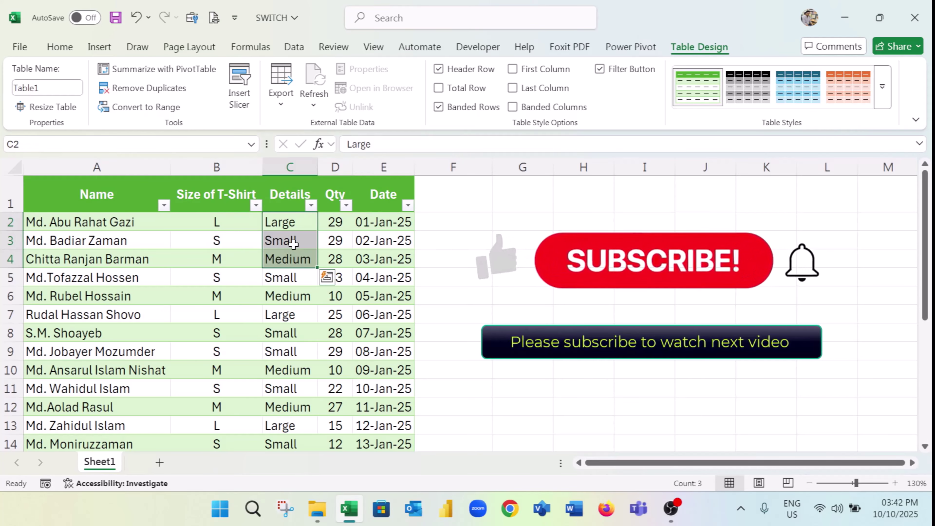
click(293, 224)
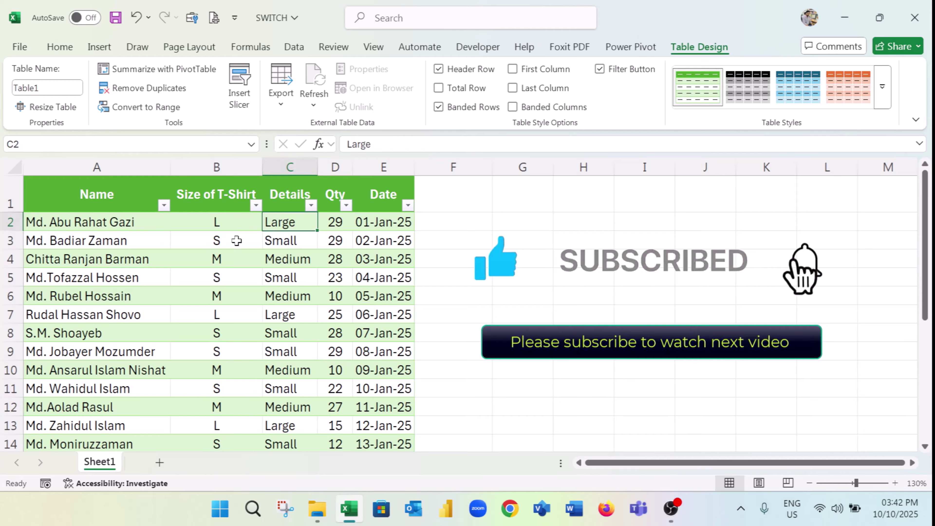
click(372, 239)
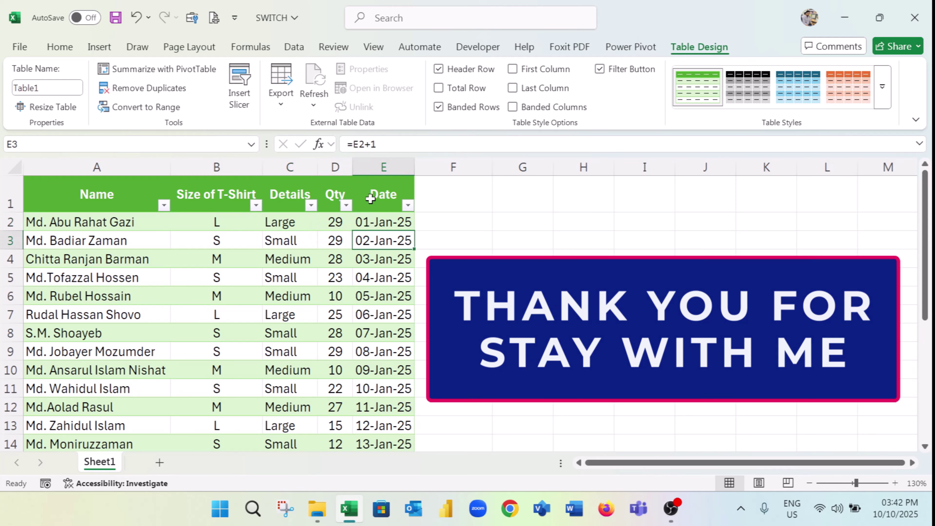